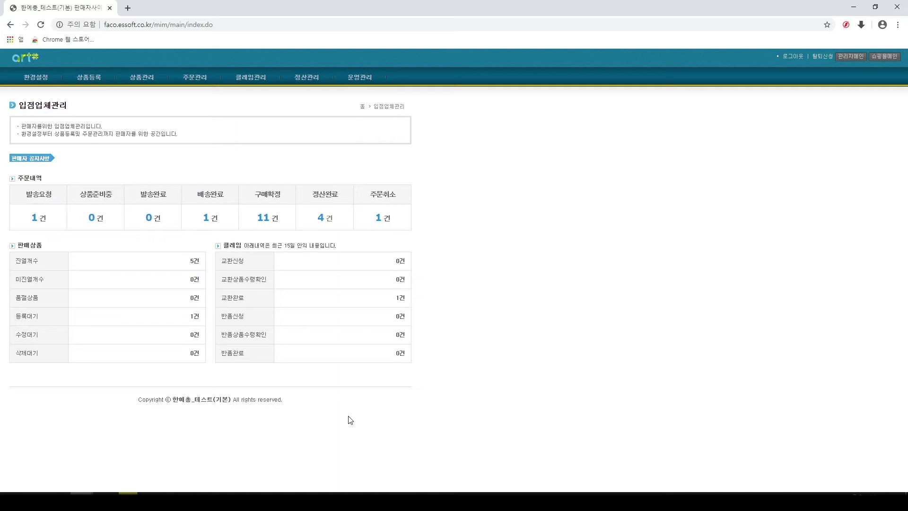
Step: Open the product registration request form and add the category 쥬얼리/액세사리 > 목걸이 to the product
{"action": "left_click", "coordinate": [70, 82]}
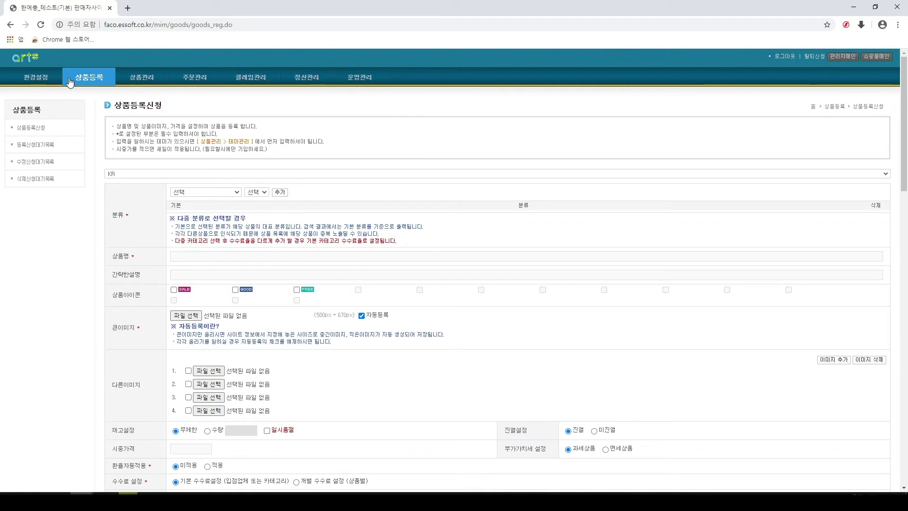
{"action": "left_click", "coordinate": [23, 131]}
{"action": "left_click", "coordinate": [196, 192]}
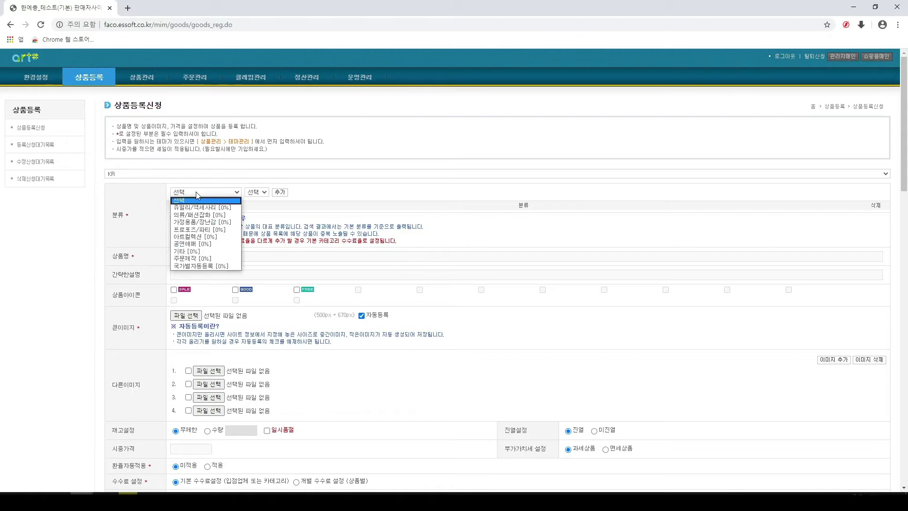
{"action": "left_click", "coordinate": [195, 208]}
{"action": "left_click", "coordinate": [260, 198]}
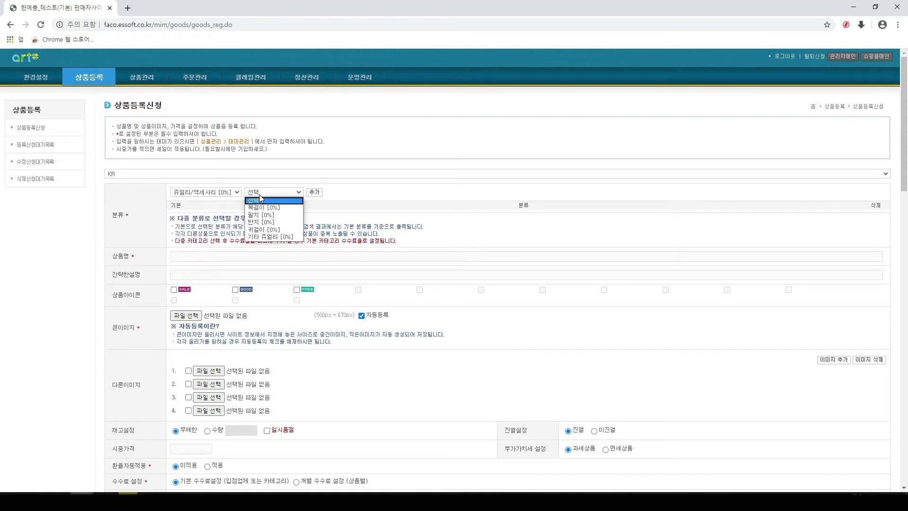
{"action": "left_click", "coordinate": [265, 211]}
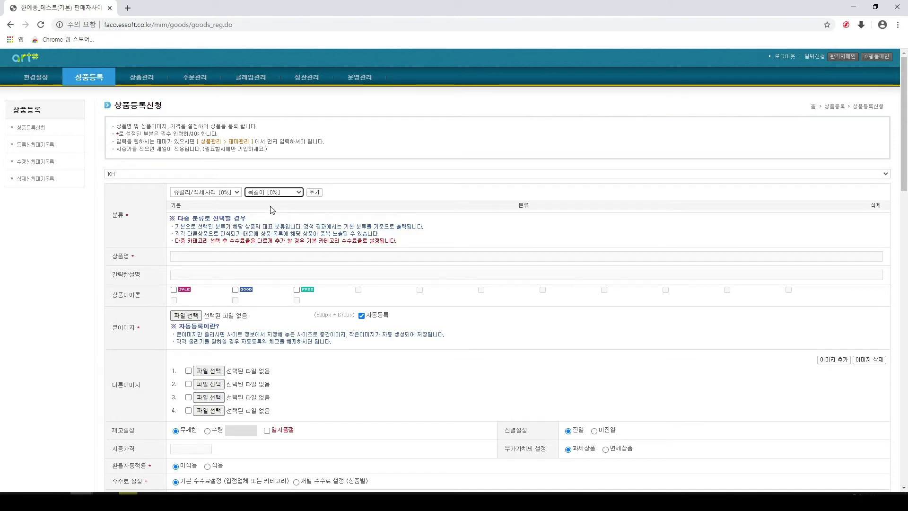
{"action": "left_click", "coordinate": [318, 193]}
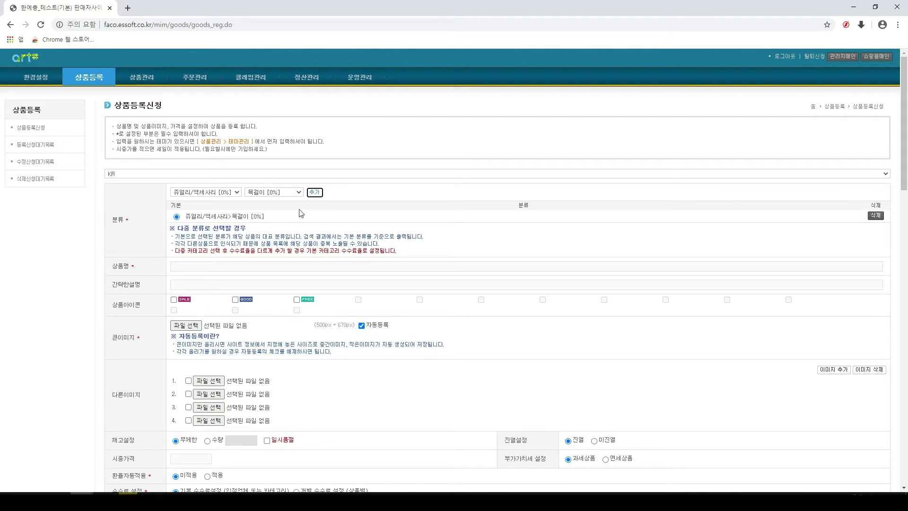
Step: Assign the SALE icon to the product and toggle the large image's 자동등록 option off and back on
{"action": "left_click", "coordinate": [188, 268]}
{"action": "left_click", "coordinate": [174, 286]}
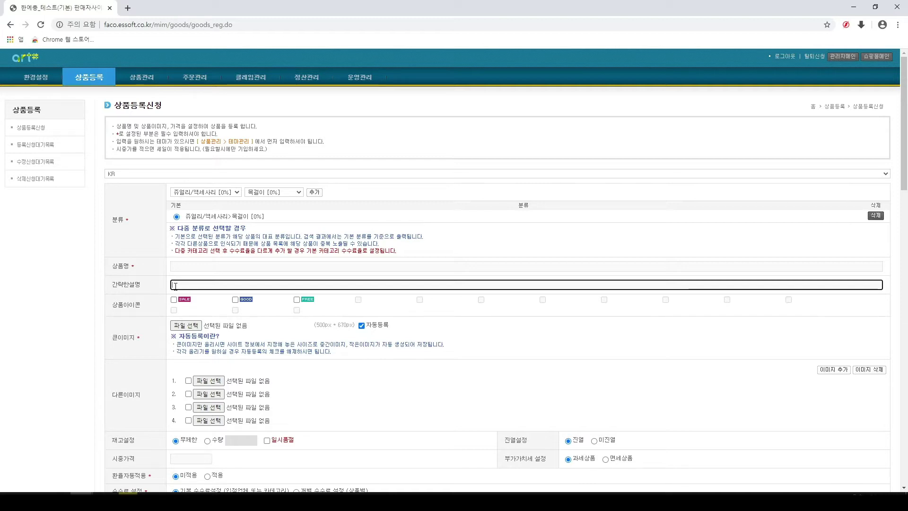
{"action": "left_click", "coordinate": [174, 300]}
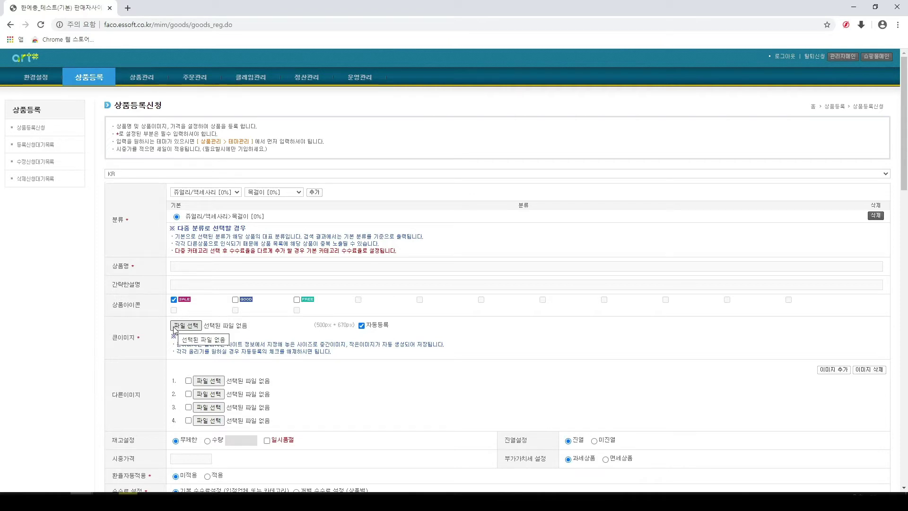
{"action": "left_click", "coordinate": [362, 326]}
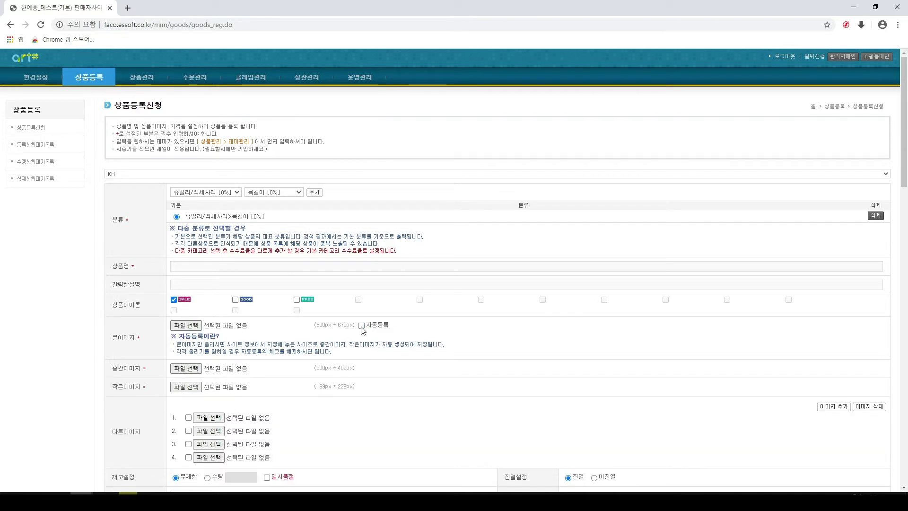
{"action": "left_click", "coordinate": [361, 326]}
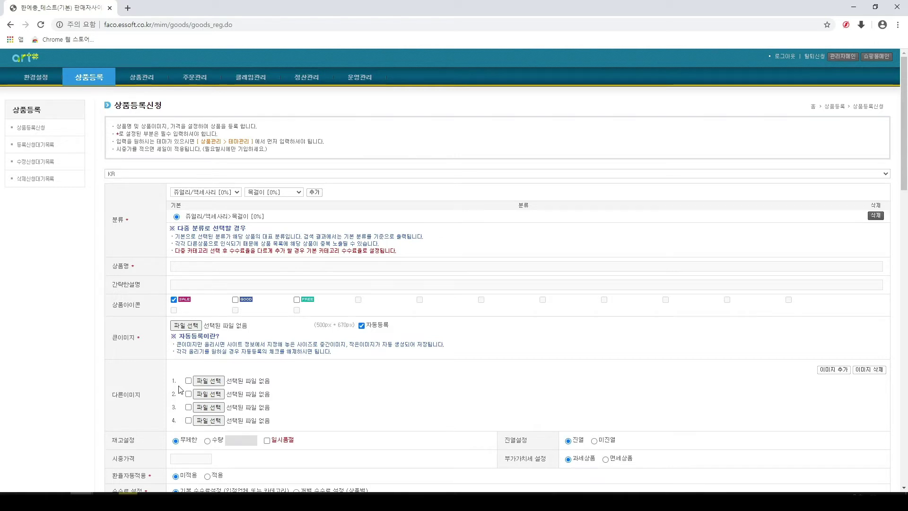
Step: Switch the stock setting (재고설정) to 수량 and flag the product as 일시품절
{"action": "scroll", "coordinate": [180, 389], "scroll_direction": "down", "scroll_amount": 1}
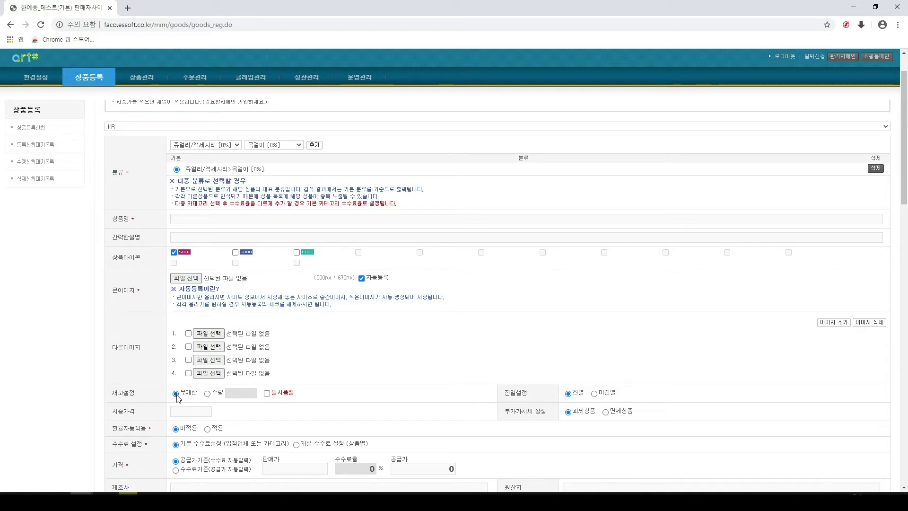
{"action": "left_click", "coordinate": [176, 394]}
{"action": "left_click", "coordinate": [207, 395]}
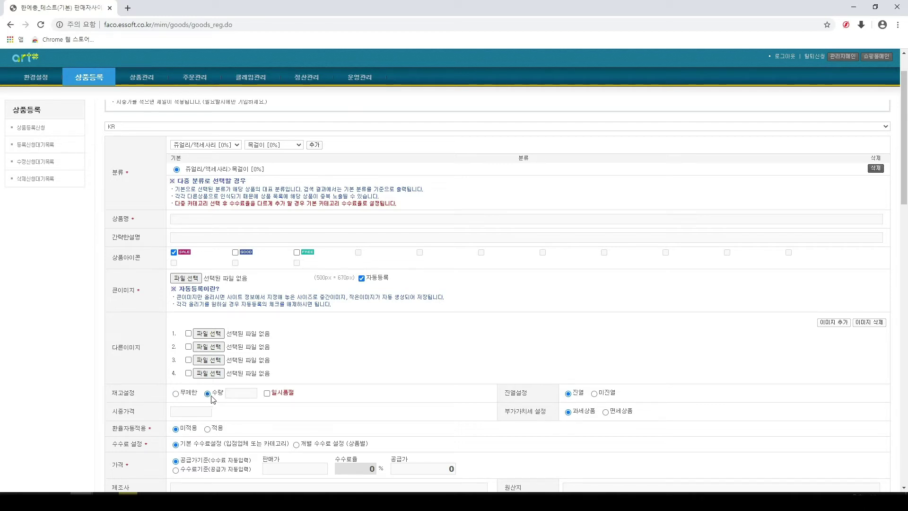
{"action": "left_click", "coordinate": [268, 394]}
Step: Set the product's VAT setting (부가가치세 설정) to 면세상품
{"action": "left_click", "coordinate": [191, 412]}
{"action": "left_click", "coordinate": [569, 413]}
{"action": "left_click", "coordinate": [606, 413]}
Step: Choose the per-product commission setting (개별 수수료 설정) and set the supply price (공급가) to 10,000
{"action": "scroll", "coordinate": [244, 391], "scroll_direction": "down", "scroll_amount": 3}
{"action": "scroll", "coordinate": [245, 391], "scroll_direction": "down", "scroll_amount": 2}
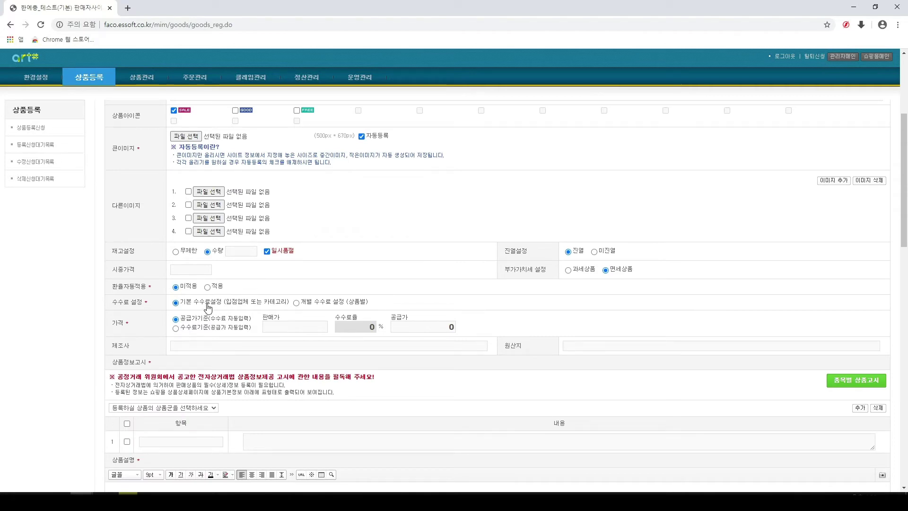
{"action": "left_click", "coordinate": [316, 302]}
{"action": "left_click", "coordinate": [404, 328]}
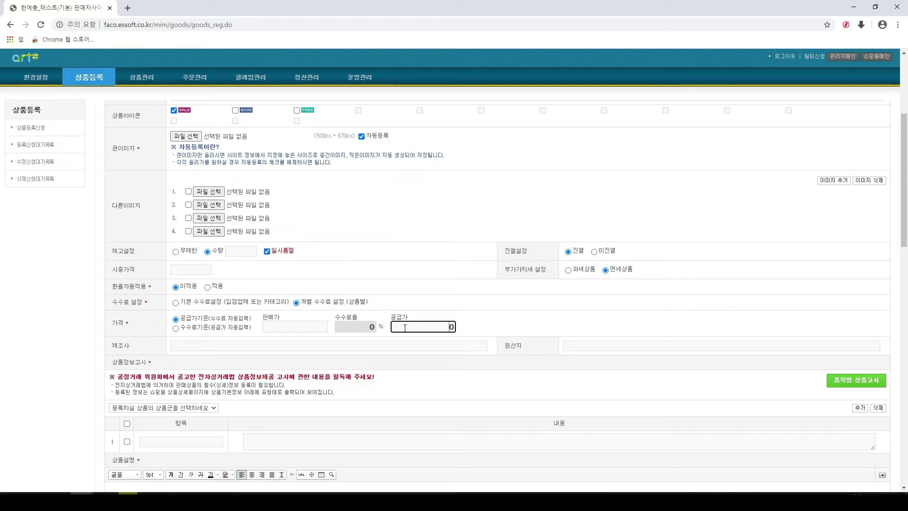
{"action": "type", "text": "10,00"}
{"action": "left_click", "coordinate": [465, 328]}
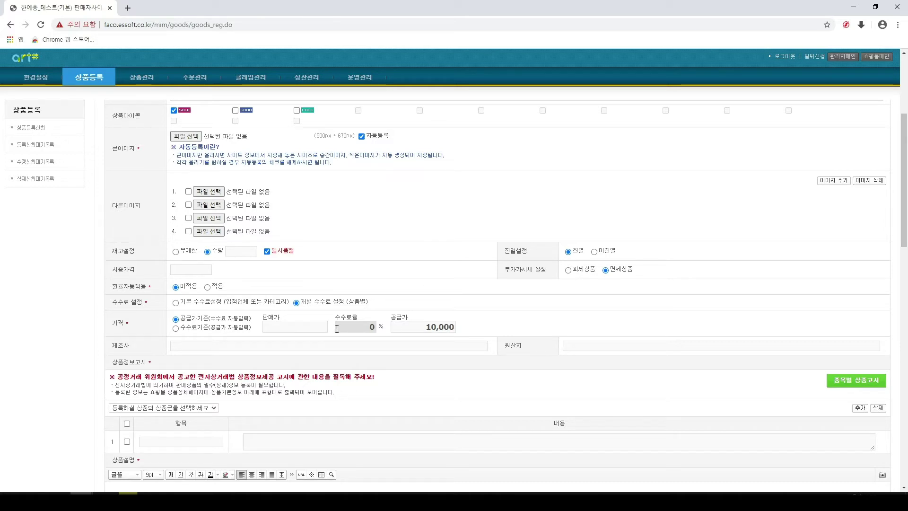
Step: Set the product's origin (원산지) to 한국 and download the 품목별 상품고시 guide
{"action": "left_click", "coordinate": [279, 349]}
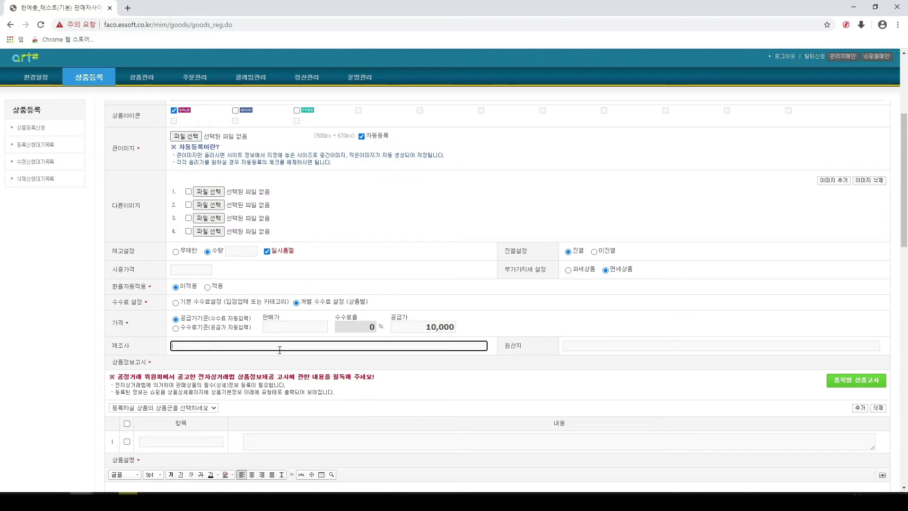
{"action": "left_click", "coordinate": [581, 347]}
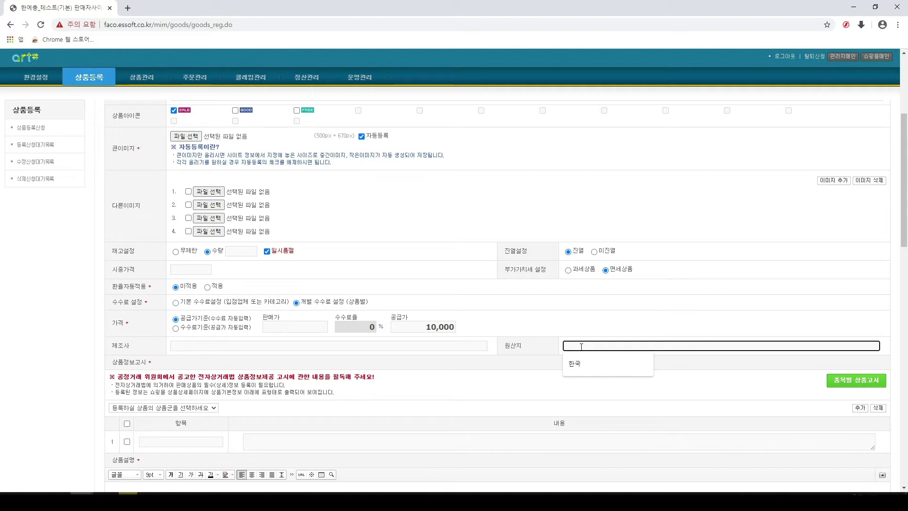
{"action": "left_click", "coordinate": [576, 364]}
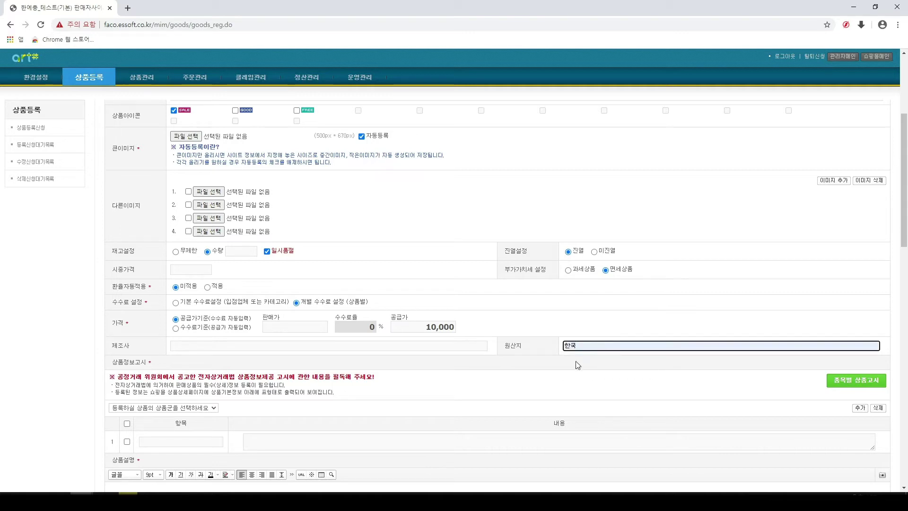
{"action": "left_click", "coordinate": [577, 365]}
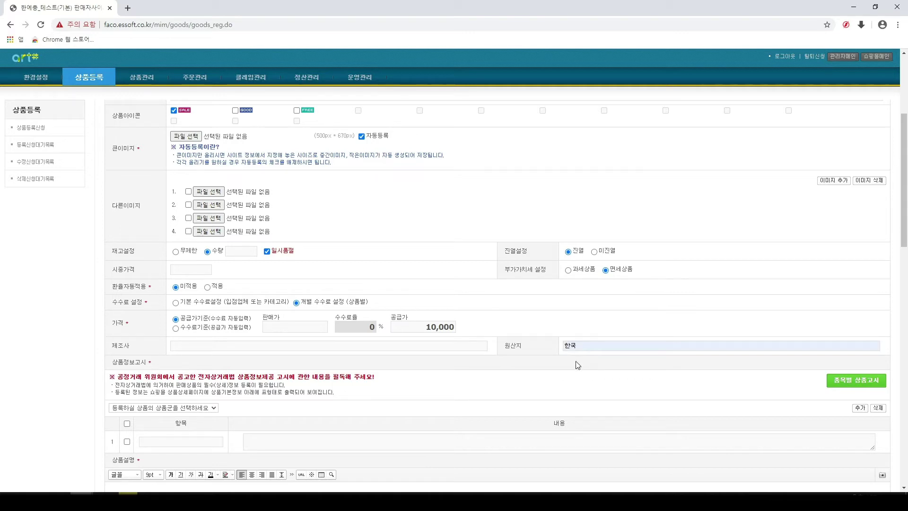
{"action": "left_click", "coordinate": [829, 389]}
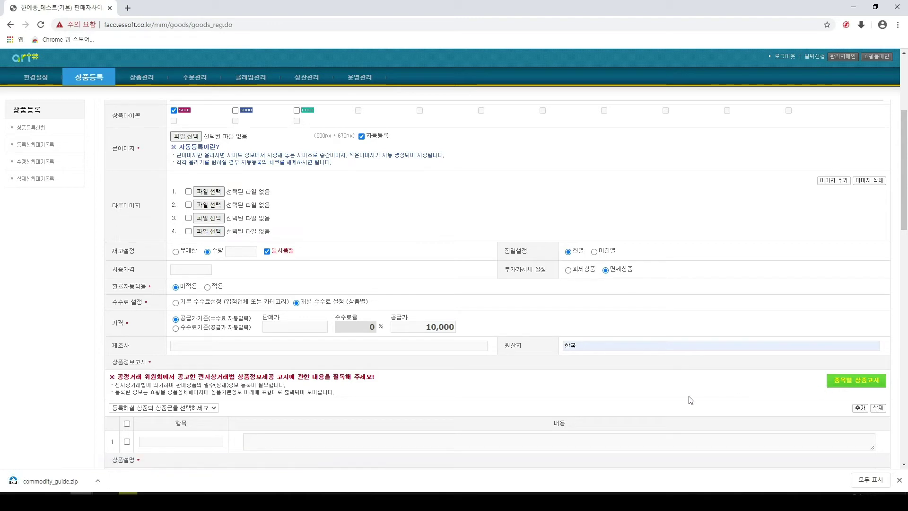
Step: Load the "test" product group into the product information notice (상품정보고시) and add one blank item row
{"action": "scroll", "coordinate": [262, 393], "scroll_direction": "down", "scroll_amount": 1}
{"action": "scroll", "coordinate": [262, 393], "scroll_direction": "down", "scroll_amount": 1}
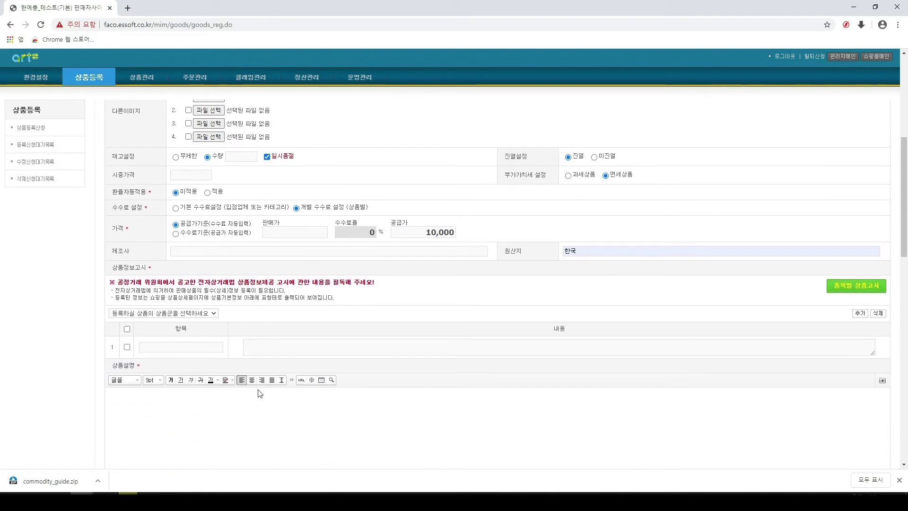
{"action": "left_click", "coordinate": [178, 347]}
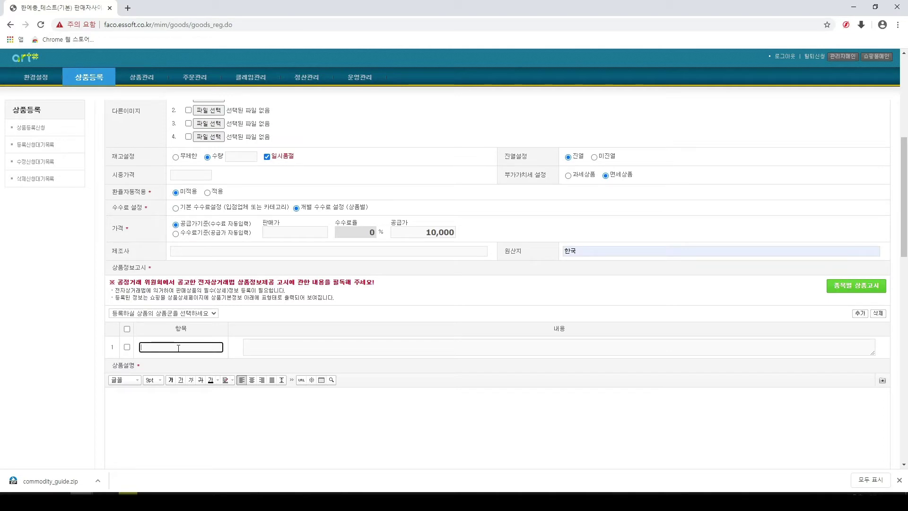
{"action": "left_click", "coordinate": [208, 314]}
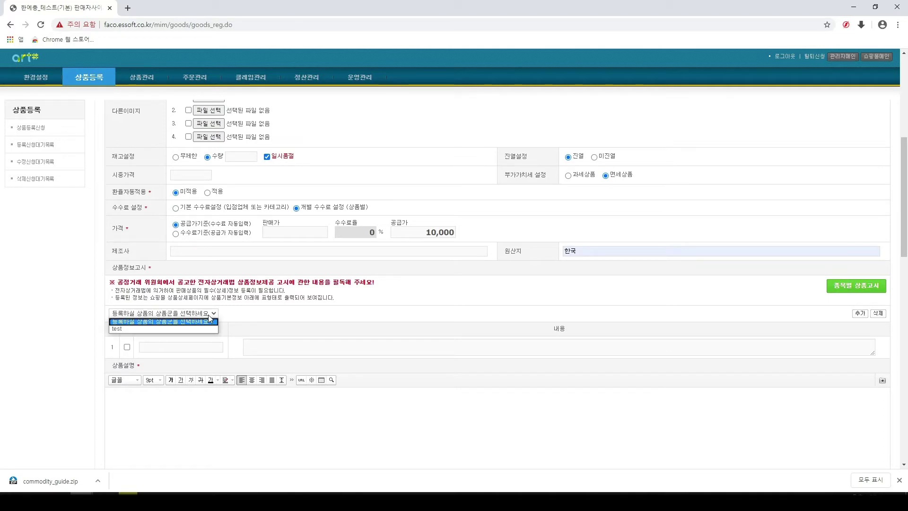
{"action": "left_click", "coordinate": [203, 327]}
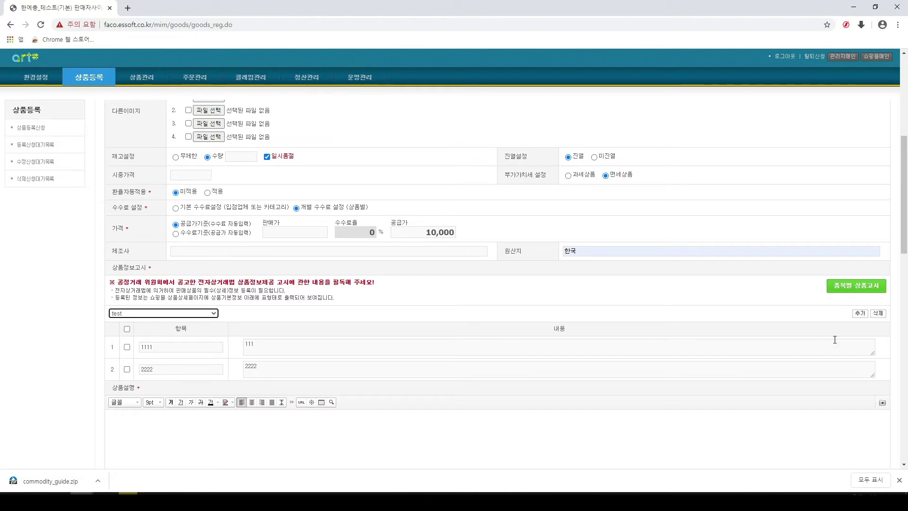
{"action": "left_click", "coordinate": [860, 317]}
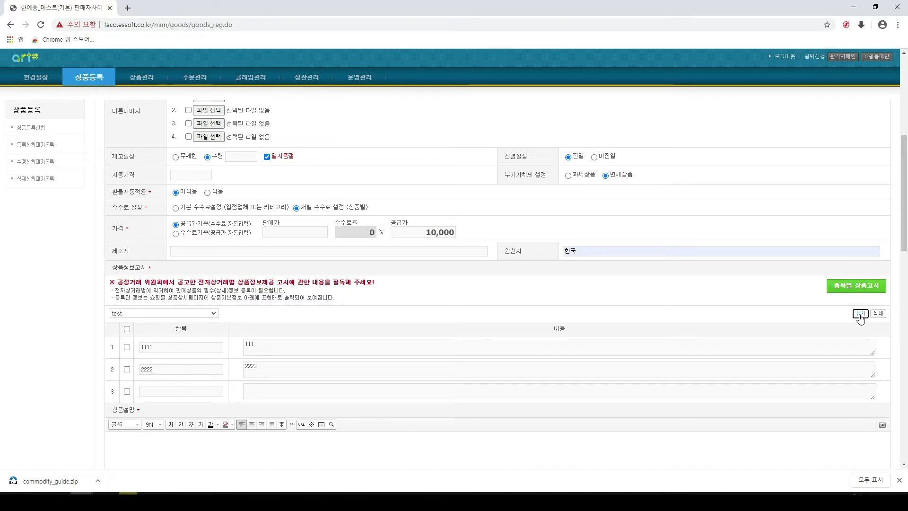
Step: Examine the product description, mobile description, related products, shipping fee and shipping policy sections of the form
{"action": "scroll", "coordinate": [861, 319], "scroll_direction": "down", "scroll_amount": 5}
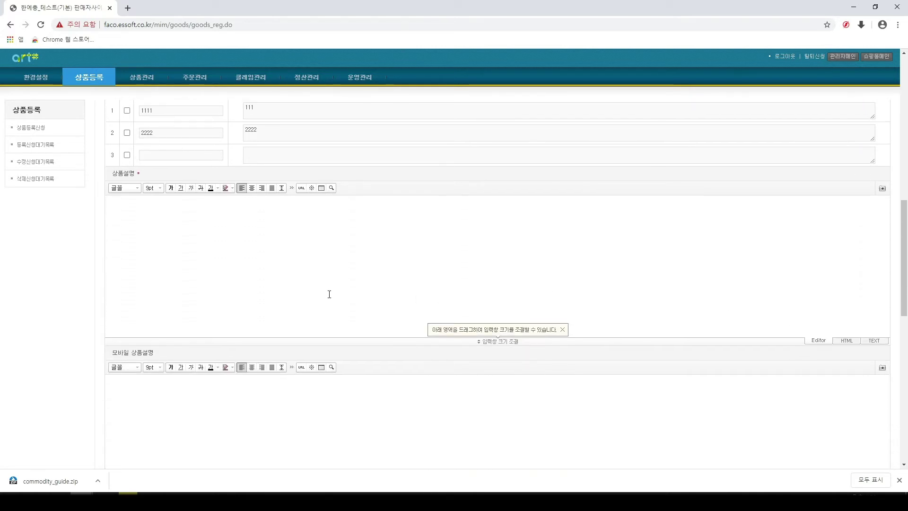
{"action": "scroll", "coordinate": [250, 274], "scroll_direction": "down", "scroll_amount": 1}
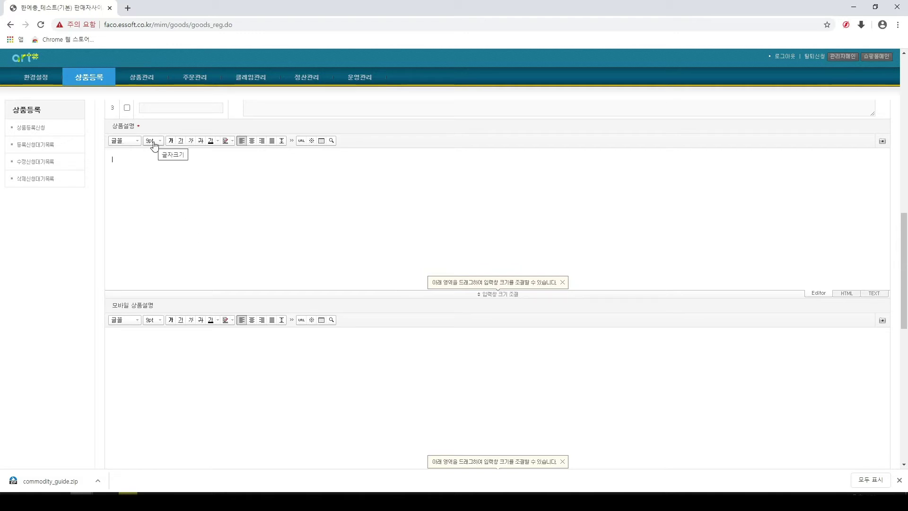
{"action": "left_click", "coordinate": [154, 156]}
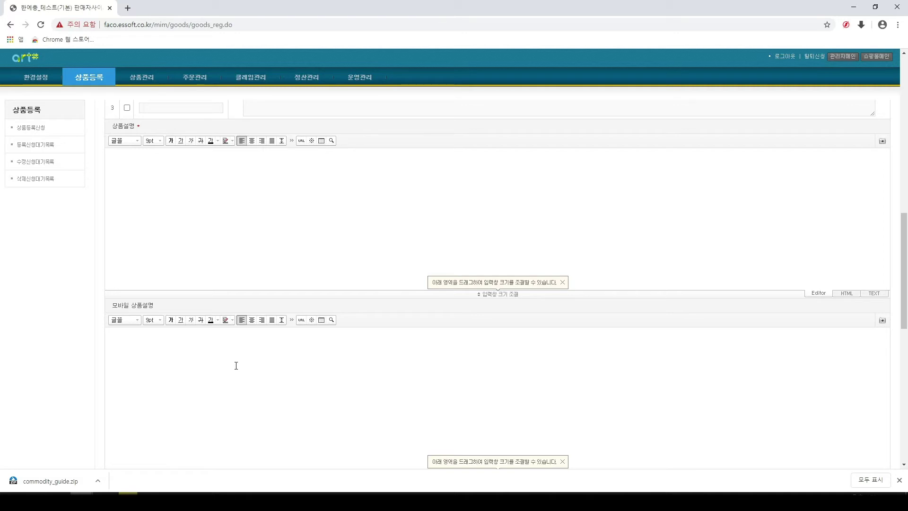
{"action": "scroll", "coordinate": [238, 349], "scroll_direction": "down", "scroll_amount": 2}
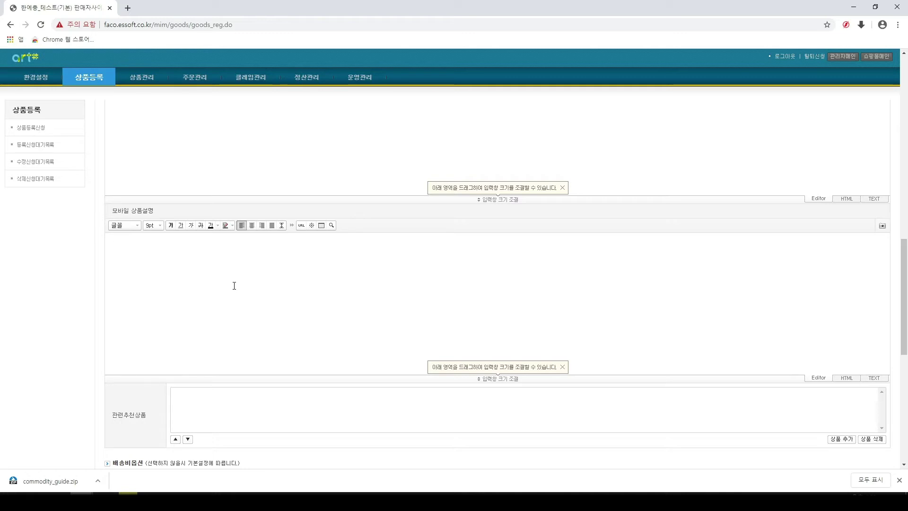
{"action": "scroll", "coordinate": [235, 286], "scroll_direction": "down", "scroll_amount": 3}
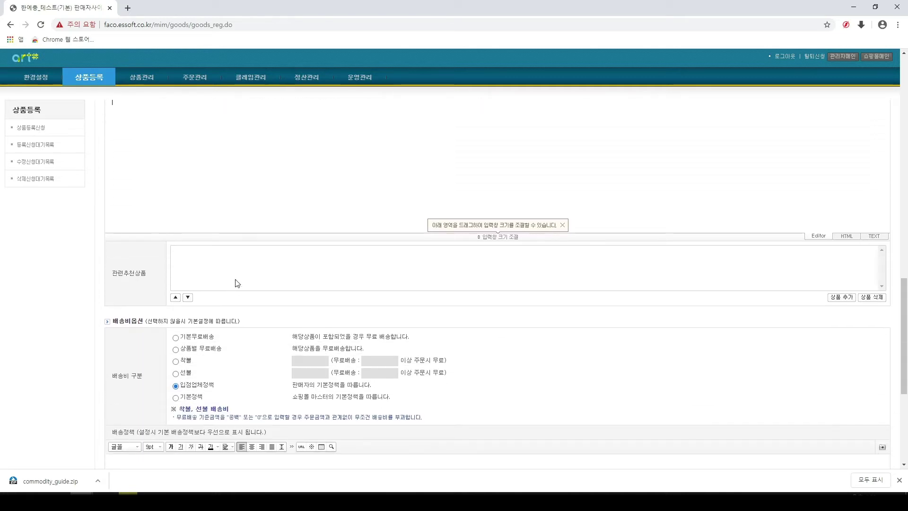
{"action": "left_click", "coordinate": [239, 279]}
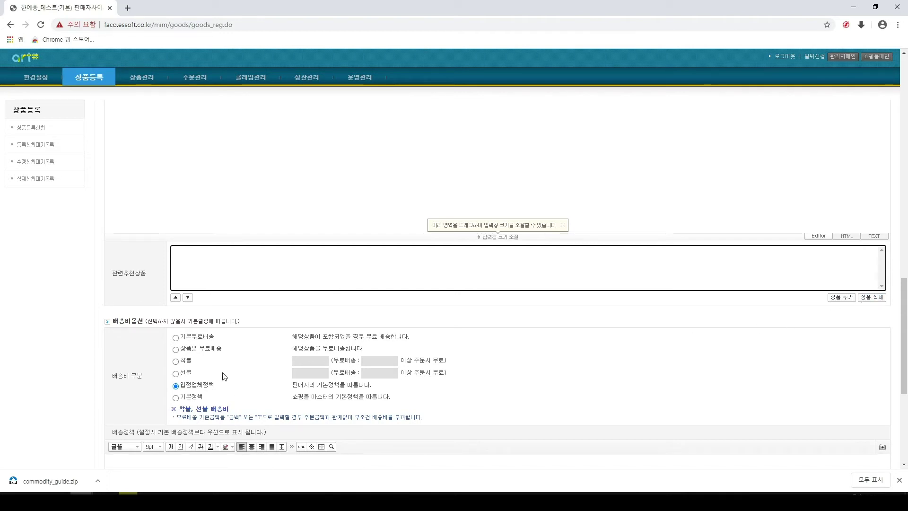
{"action": "scroll", "coordinate": [226, 322], "scroll_direction": "down", "scroll_amount": 2}
{"action": "scroll", "coordinate": [226, 323], "scroll_direction": "down", "scroll_amount": 3}
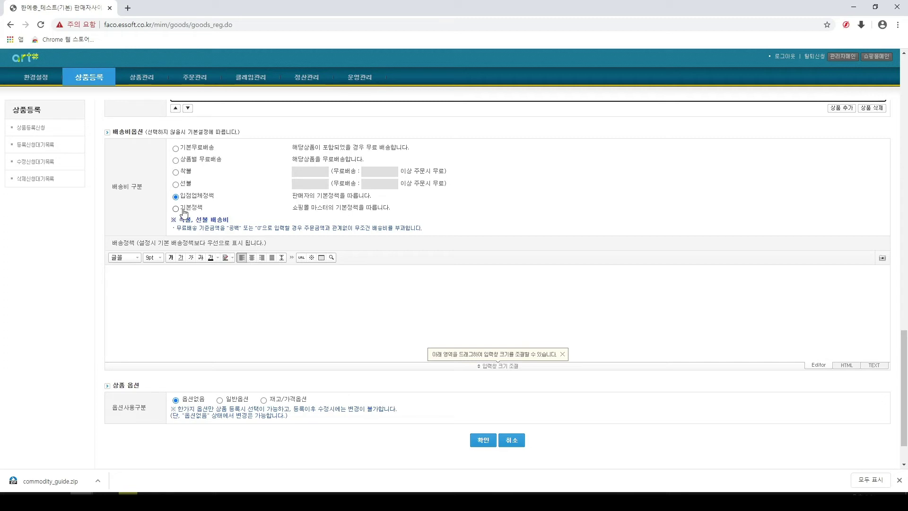
{"action": "left_click", "coordinate": [175, 301]}
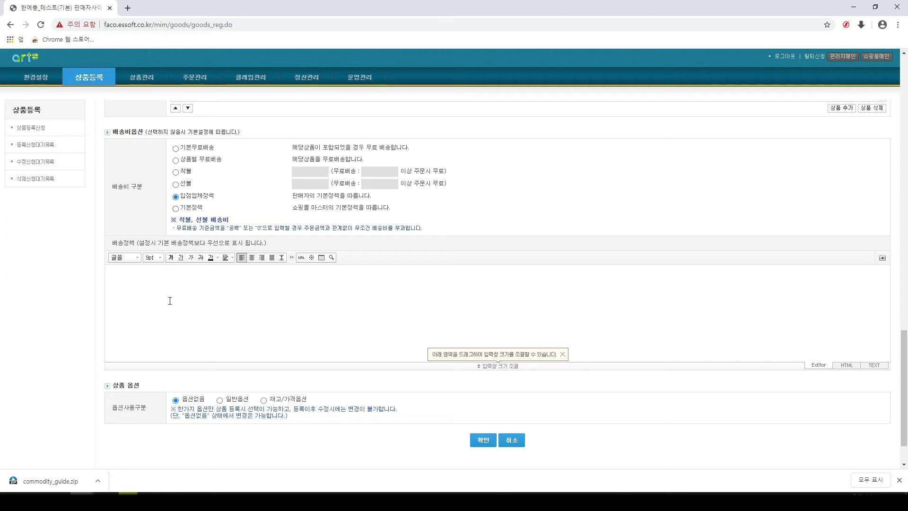
Step: Set the product's option type (옵션사용구분) to 일반옵션
{"action": "scroll", "coordinate": [170, 295], "scroll_direction": "down", "scroll_amount": 1}
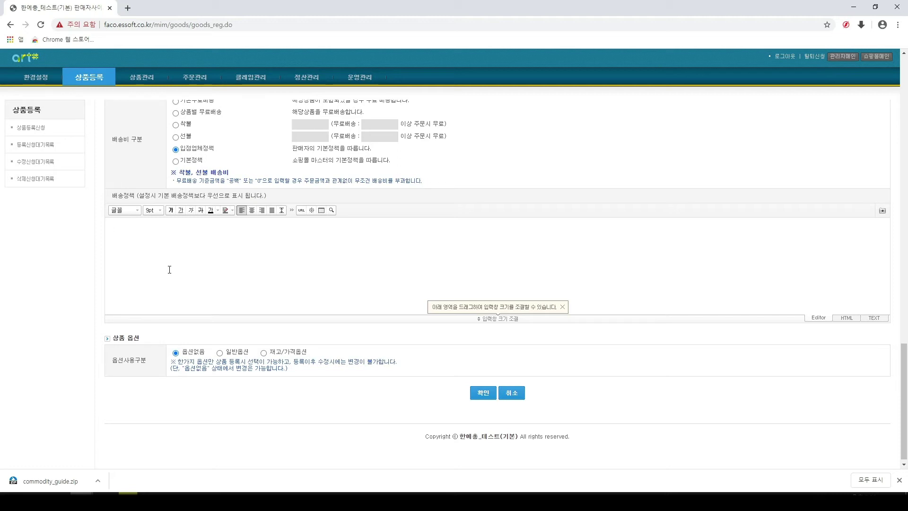
{"action": "scroll", "coordinate": [334, 412], "scroll_direction": "down", "scroll_amount": 1}
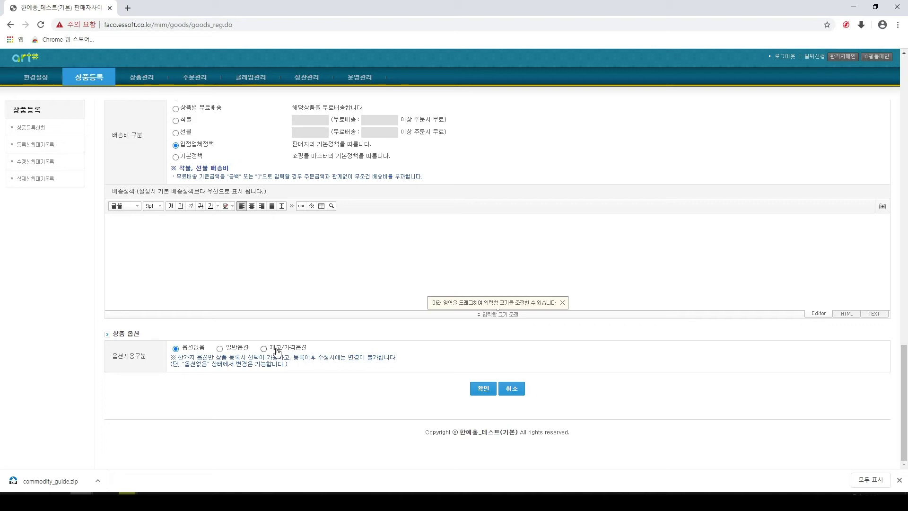
{"action": "left_click", "coordinate": [230, 351]}
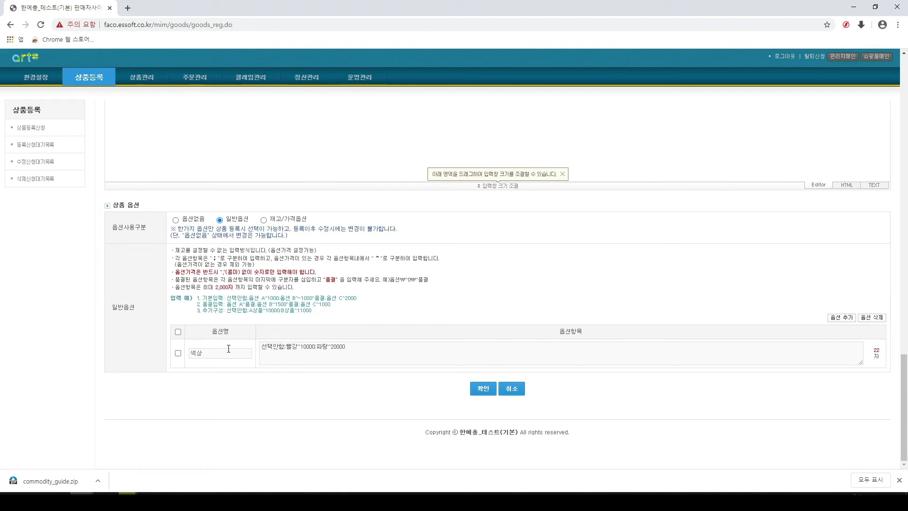
Step: Enter 색상 as the option name in the 일반옵션 row and go to its option items
{"action": "left_click", "coordinate": [227, 352]}
{"action": "key", "text": "BackSpace"}
{"action": "type", "text": "생"}
{"action": "key", "text": "BackSpace"}
{"action": "type", "text": "상"}
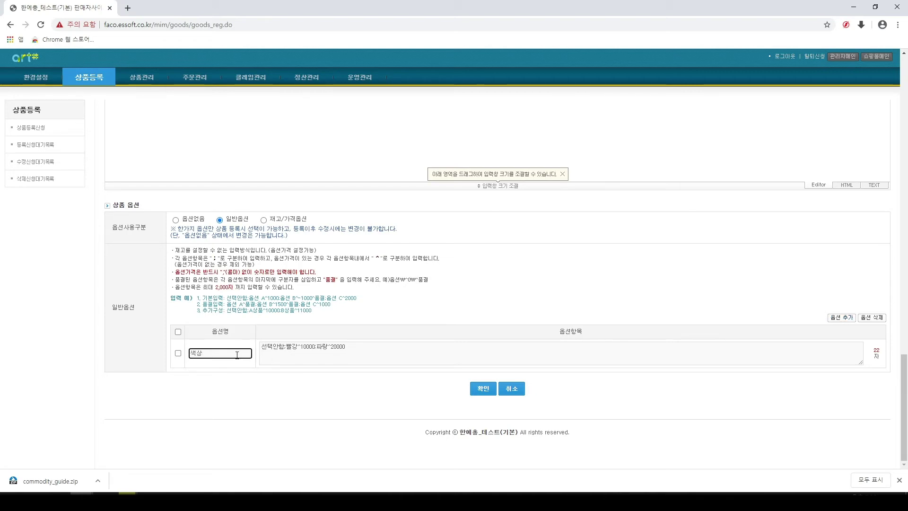
{"action": "left_click", "coordinate": [376, 358]}
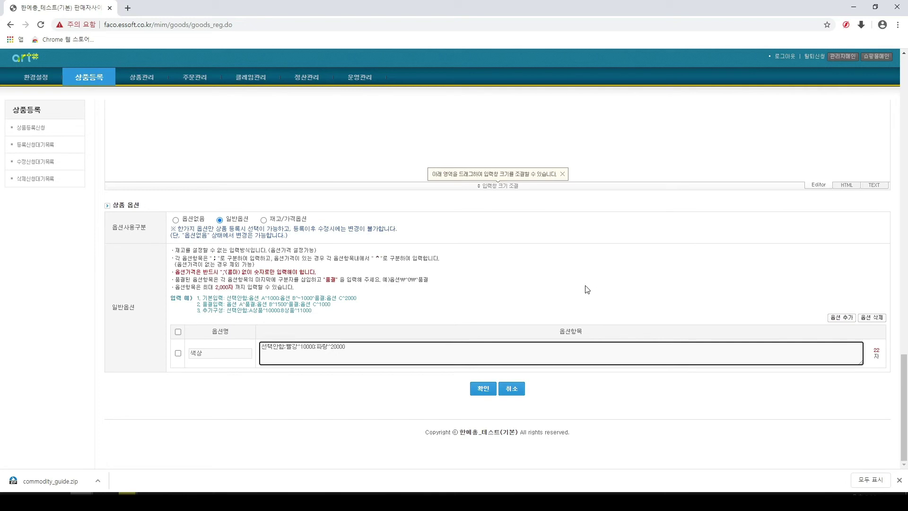
Step: Switch the option type to 재고/가격옵션, add a second option row, and define the first option as 색상 with values 빨강,파랑
{"action": "left_click", "coordinate": [264, 220]}
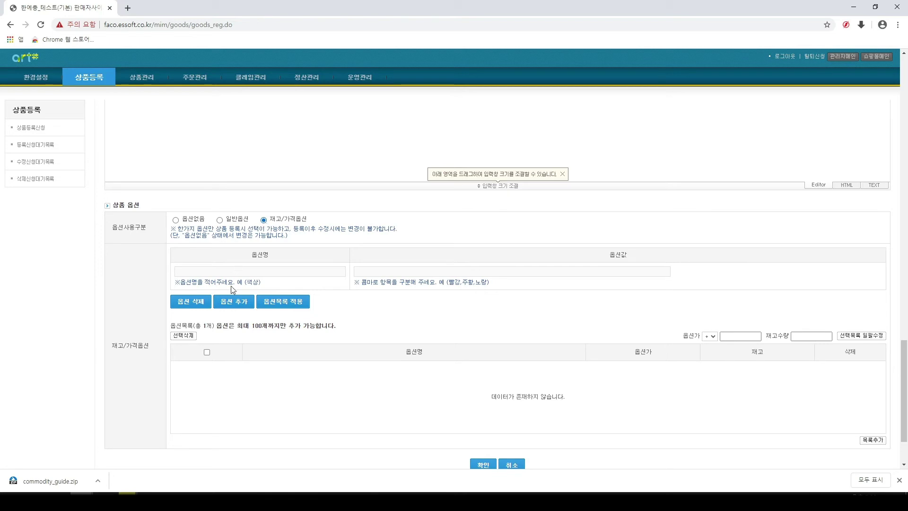
{"action": "left_click", "coordinate": [230, 304]}
{"action": "left_click", "coordinate": [230, 304]}
{"action": "left_click", "coordinate": [253, 275]}
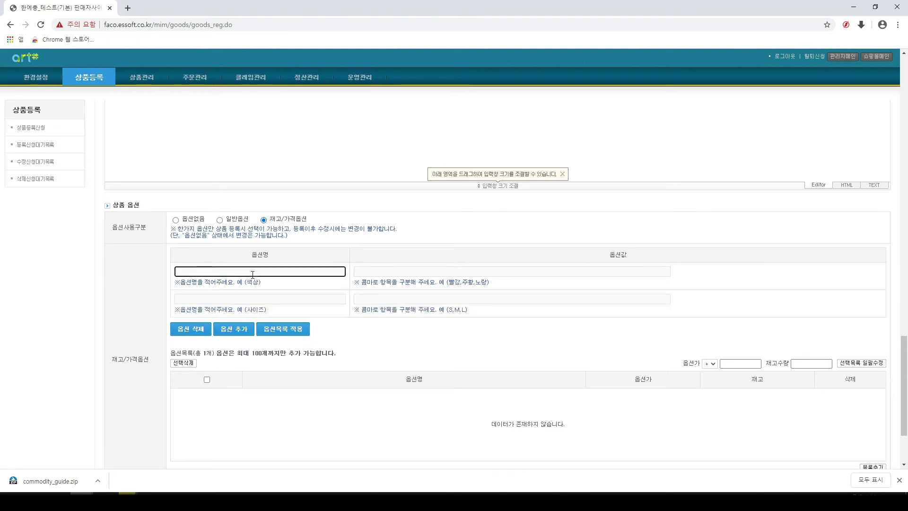
{"action": "type", "text": "색상"}
{"action": "key", "text": "Tab"}
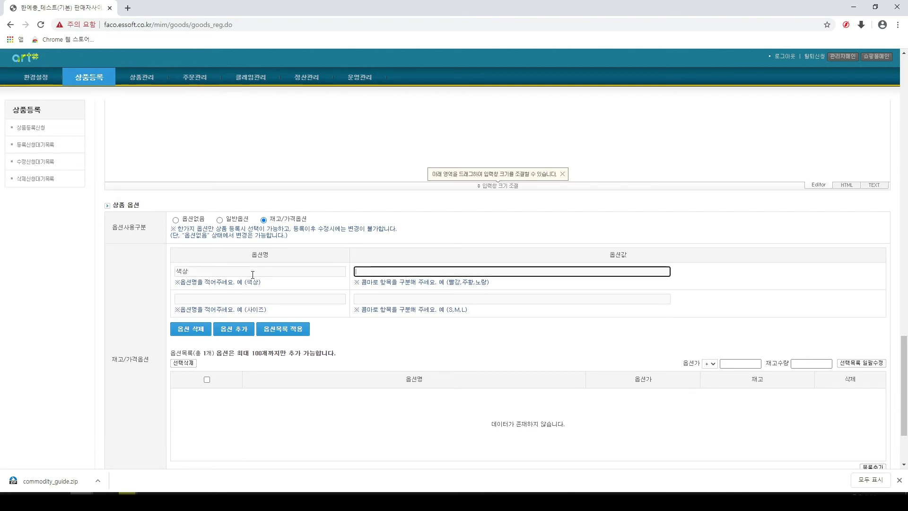
{"action": "type", "text": "빨강,파랑"}
Step: Define the second option as 사이즈 with values S,M,L and apply both options to the option list
{"action": "left_click", "coordinate": [199, 302]}
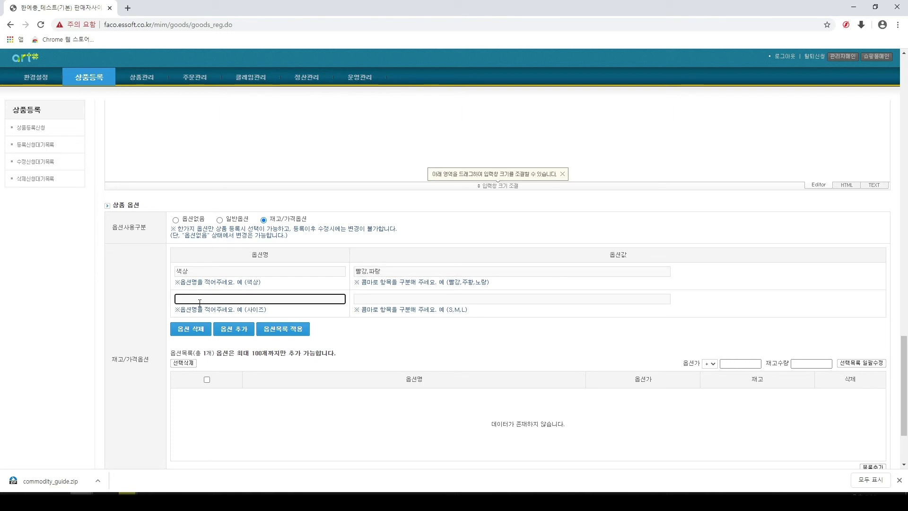
{"action": "type", "text": "사이즈"}
{"action": "key", "text": "Tab"}
{"action": "type", "text": "S"}
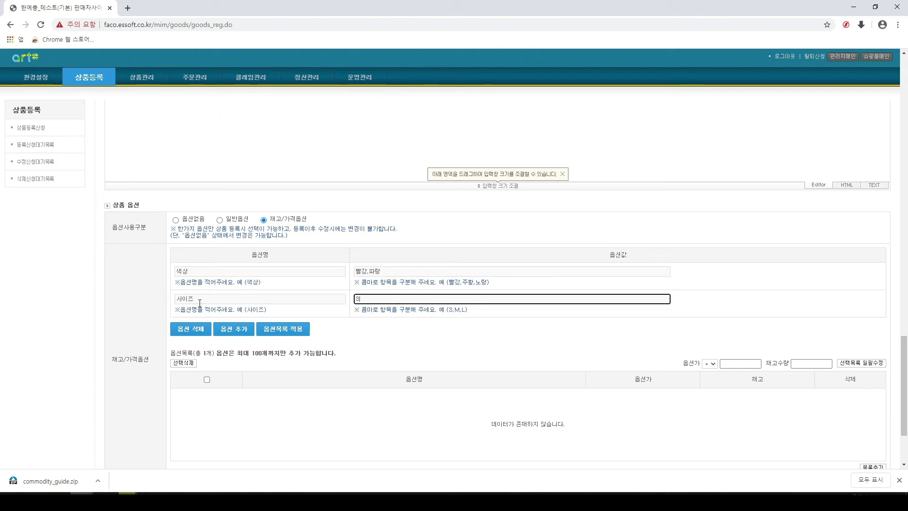
{"action": "type", "text": ",M,L"}
{"action": "left_click", "coordinate": [276, 331]}
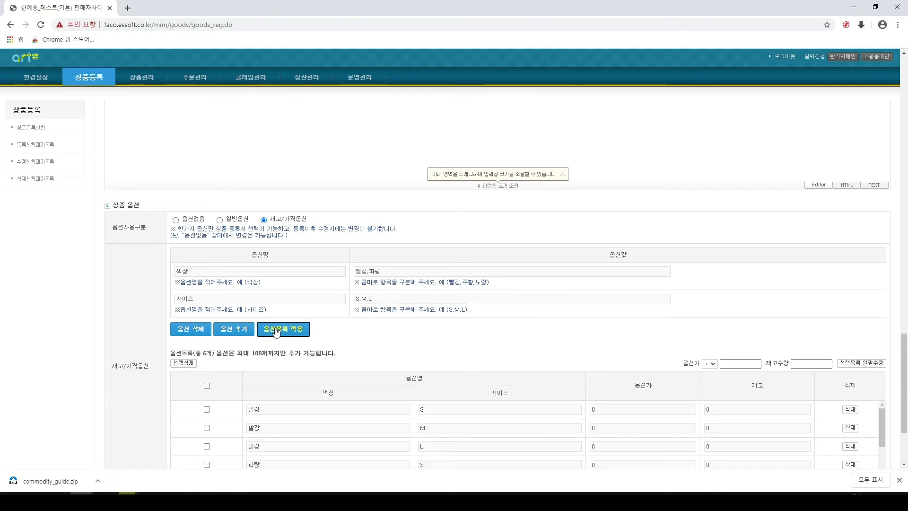
Step: Add a blank row to the stock/price option list and delete the 빨강 / S combination
{"action": "scroll", "coordinate": [431, 350], "scroll_direction": "down", "scroll_amount": 2}
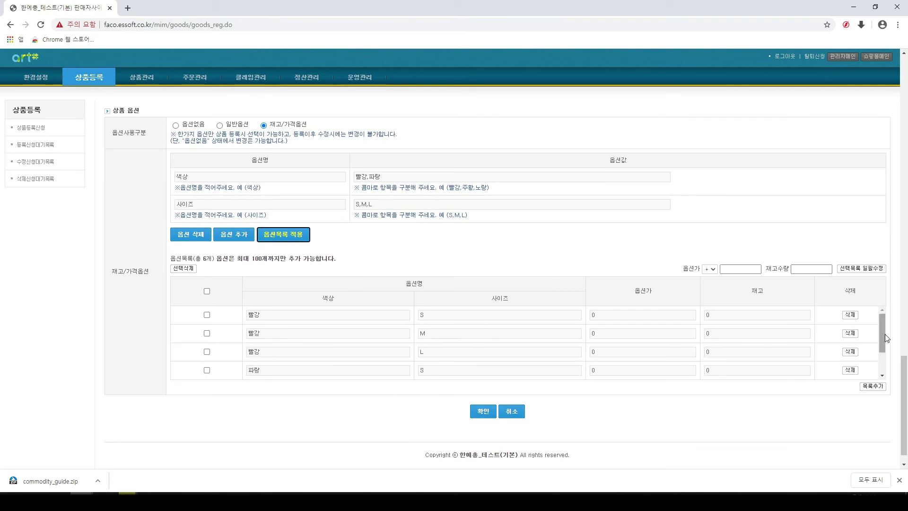
{"action": "left_click_drag", "start_coordinate": [886, 329], "coordinate": [893, 354]}
{"action": "left_click_drag", "start_coordinate": [898, 364], "coordinate": [892, 316]}
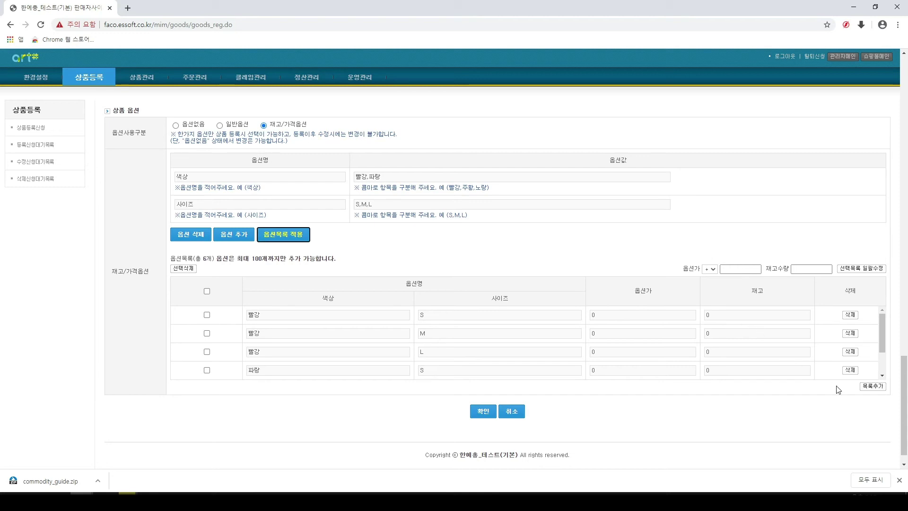
{"action": "left_click", "coordinate": [864, 390]}
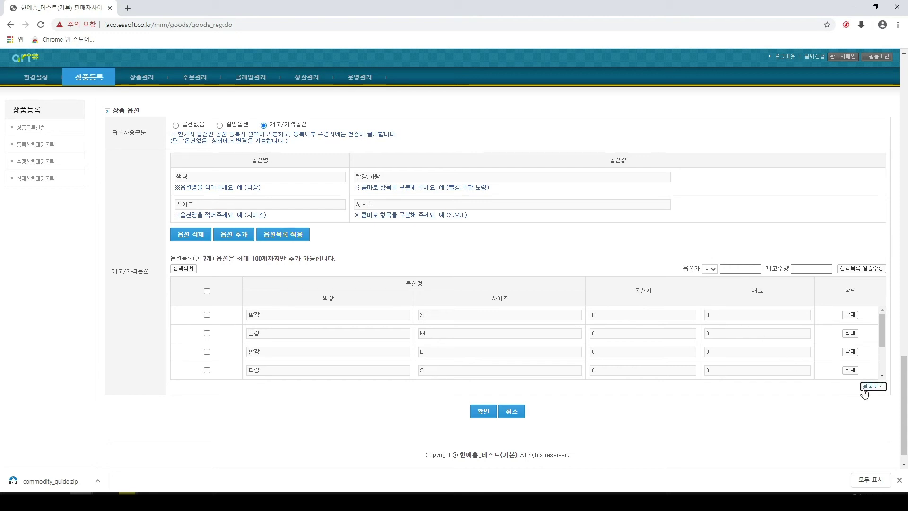
{"action": "left_click", "coordinate": [207, 316]}
{"action": "left_click", "coordinate": [849, 315]}
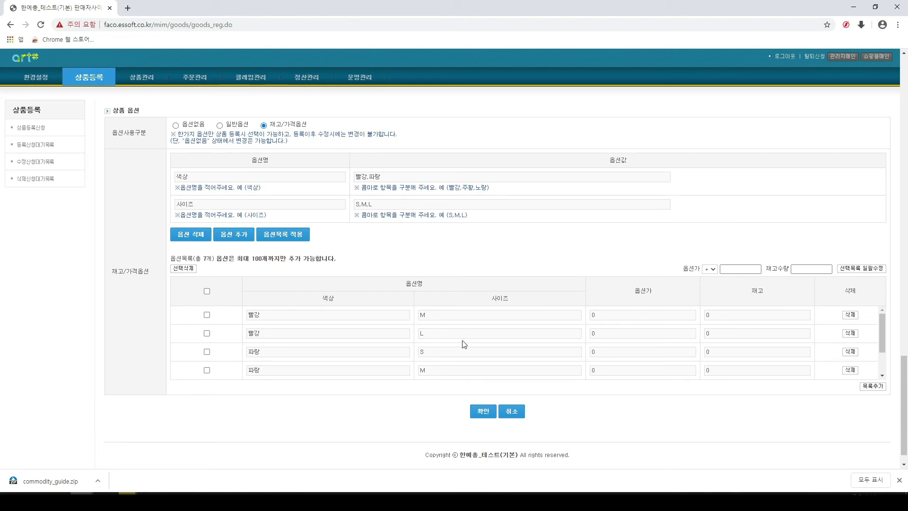
{"action": "left_click", "coordinate": [475, 417]}
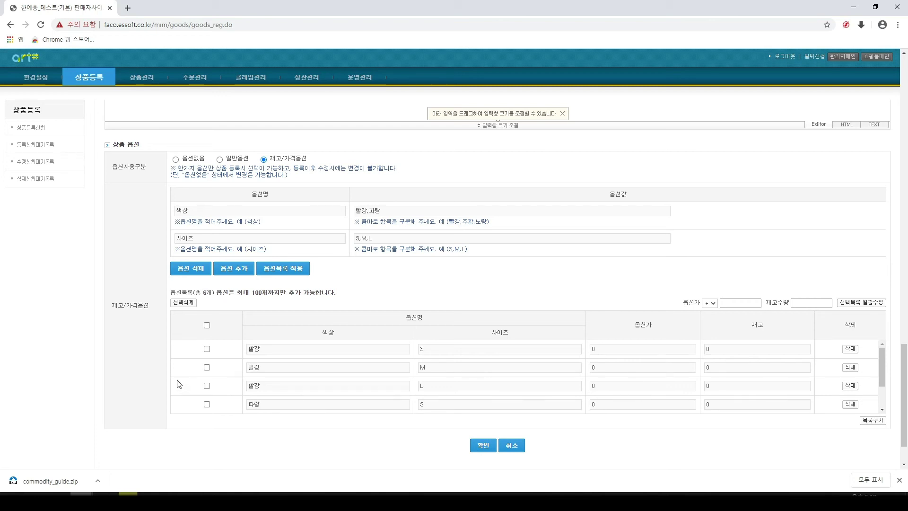
Step: Examine the pending registration list (등록신청대기목록) and the pending edit list (수정신청대기목록)
{"action": "left_click", "coordinate": [51, 151]}
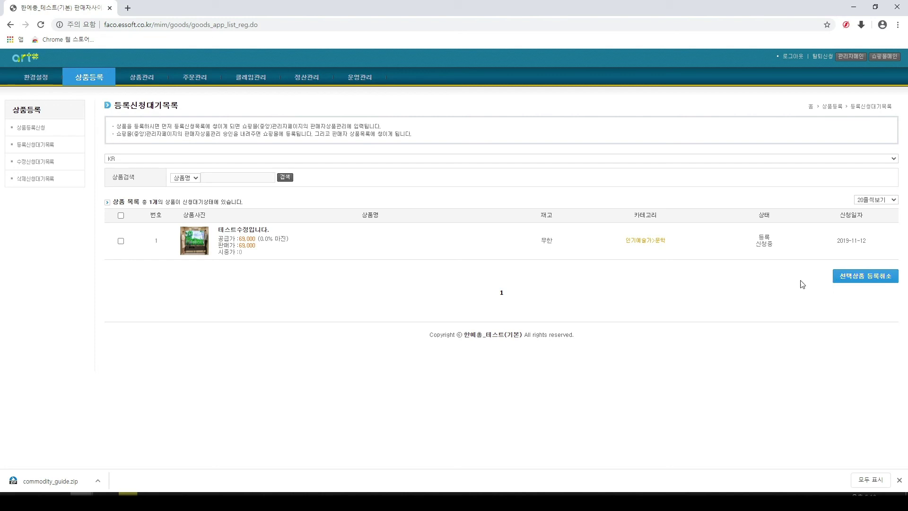
{"action": "left_click", "coordinate": [20, 164]}
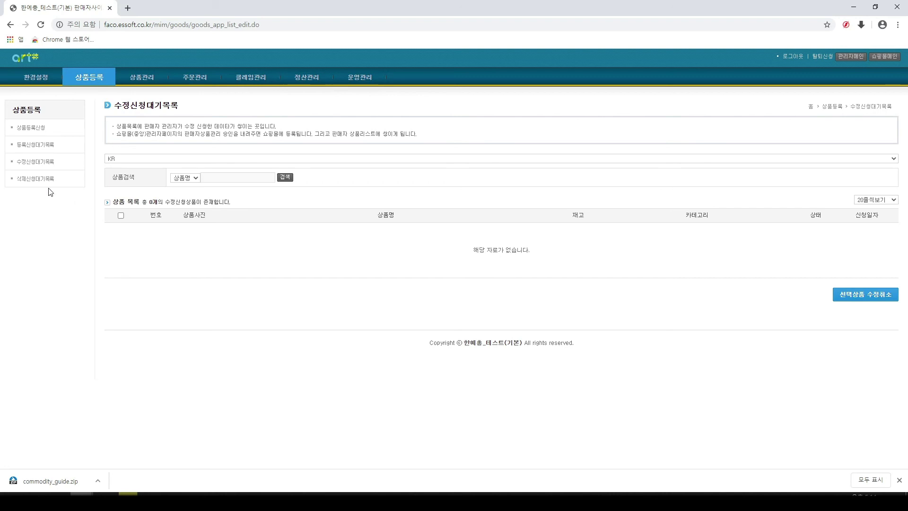
Step: Open the pending deletion list (삭제신청대기목록) and enter 테스트 as the product name search term
{"action": "left_click", "coordinate": [19, 183]}
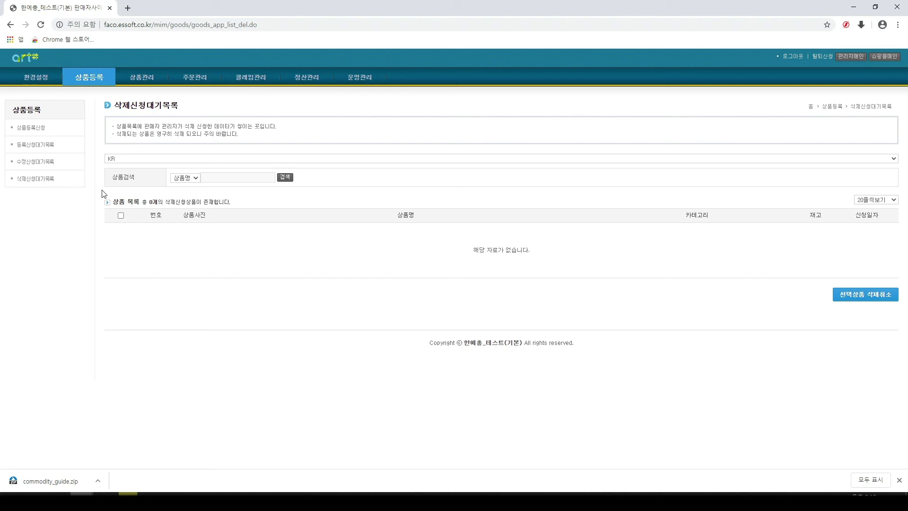
{"action": "left_click", "coordinate": [217, 178]}
{"action": "left_click", "coordinate": [216, 195]}
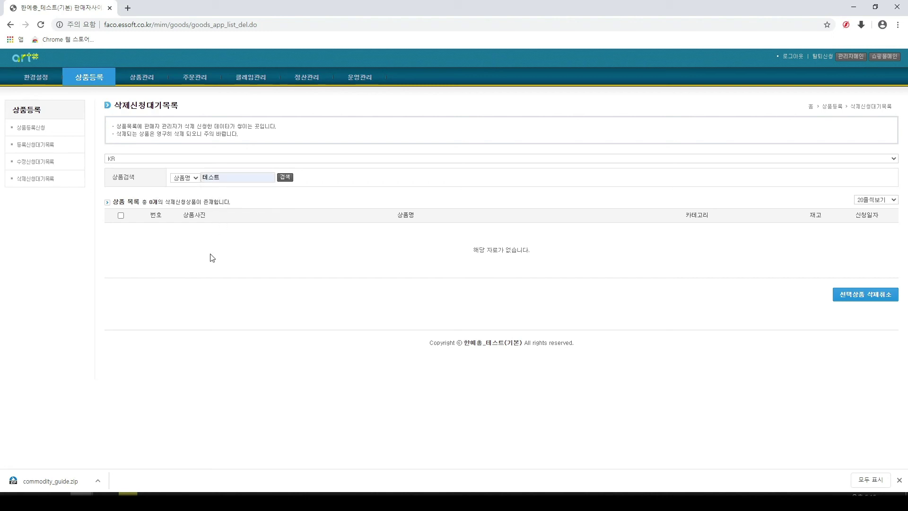